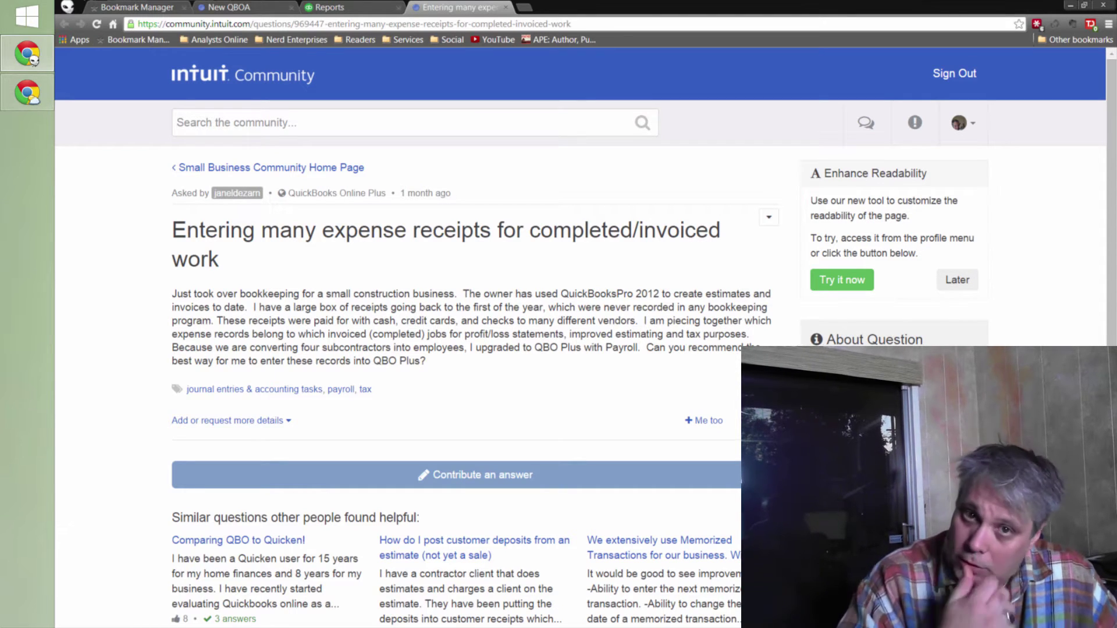
- Open a blank Expense from the + menu under Vendors, then return to the Intuit Community question
key(ctrl+shift+Tab)
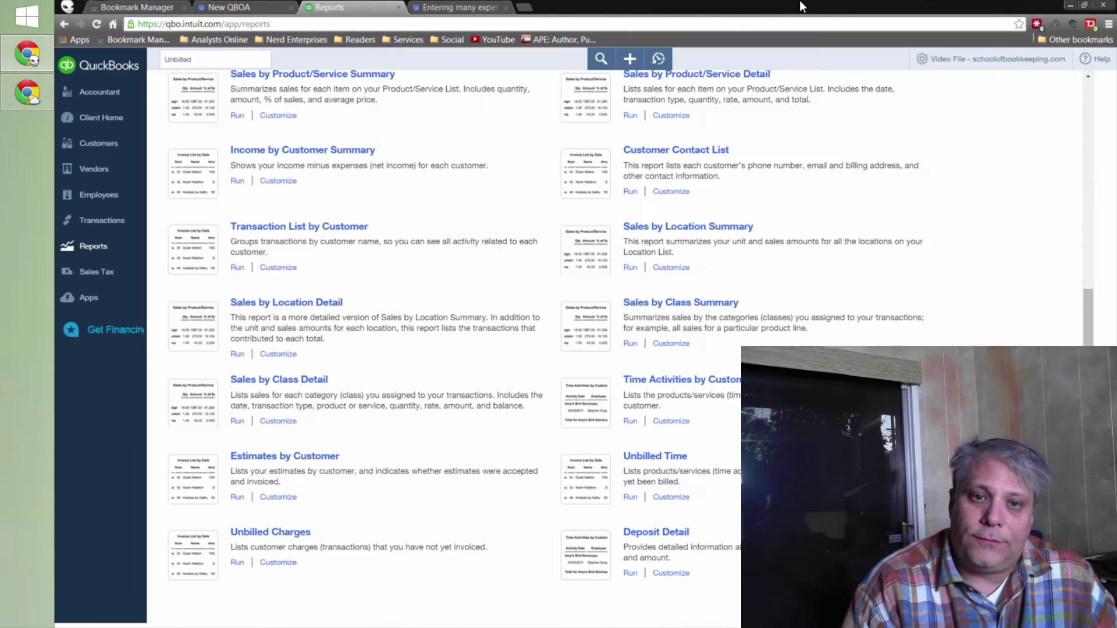
scroll(609, 219, up, 6)
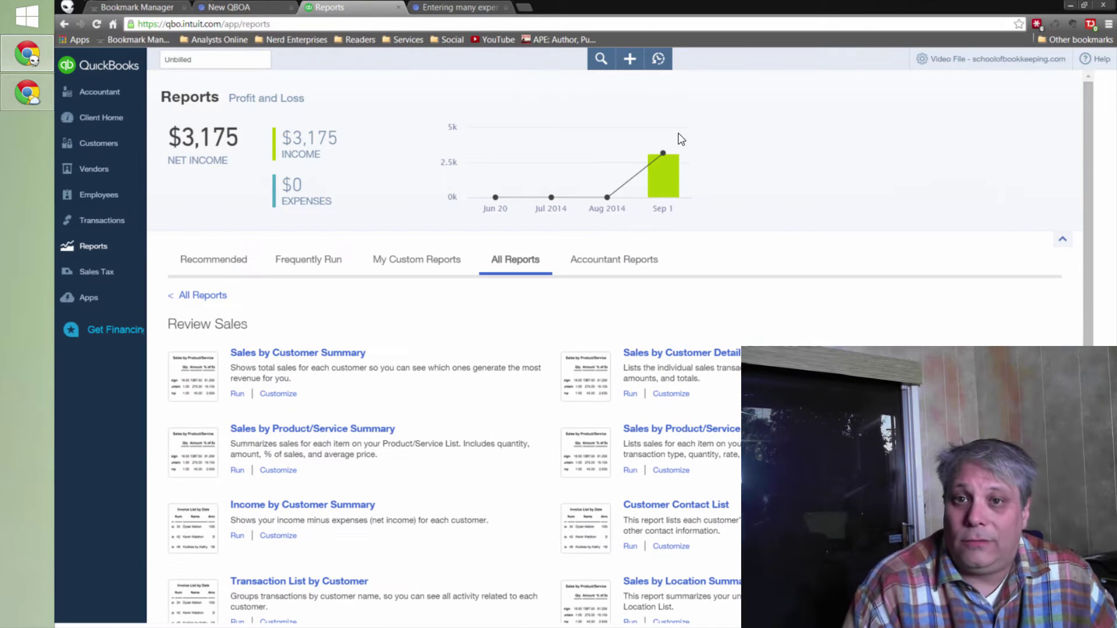
click(631, 61)
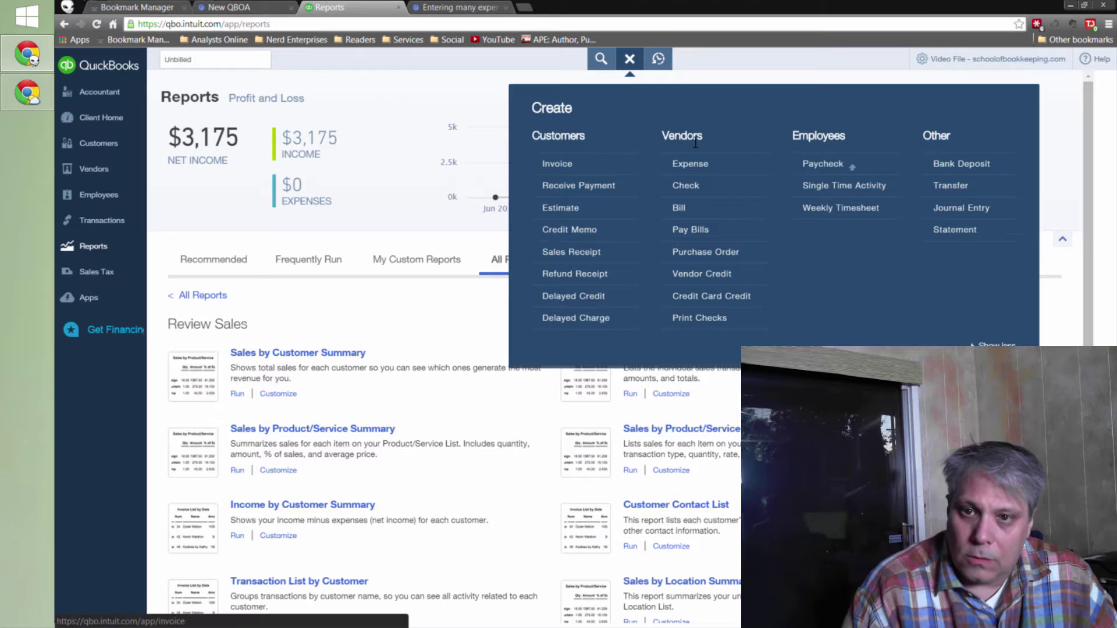
click(693, 164)
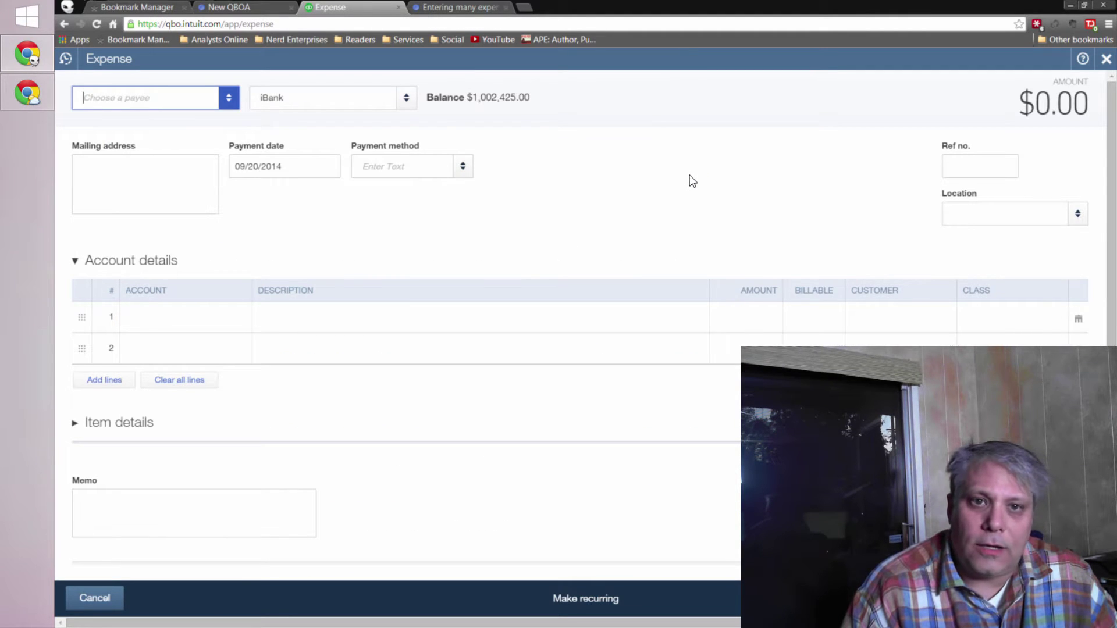
click(441, 5)
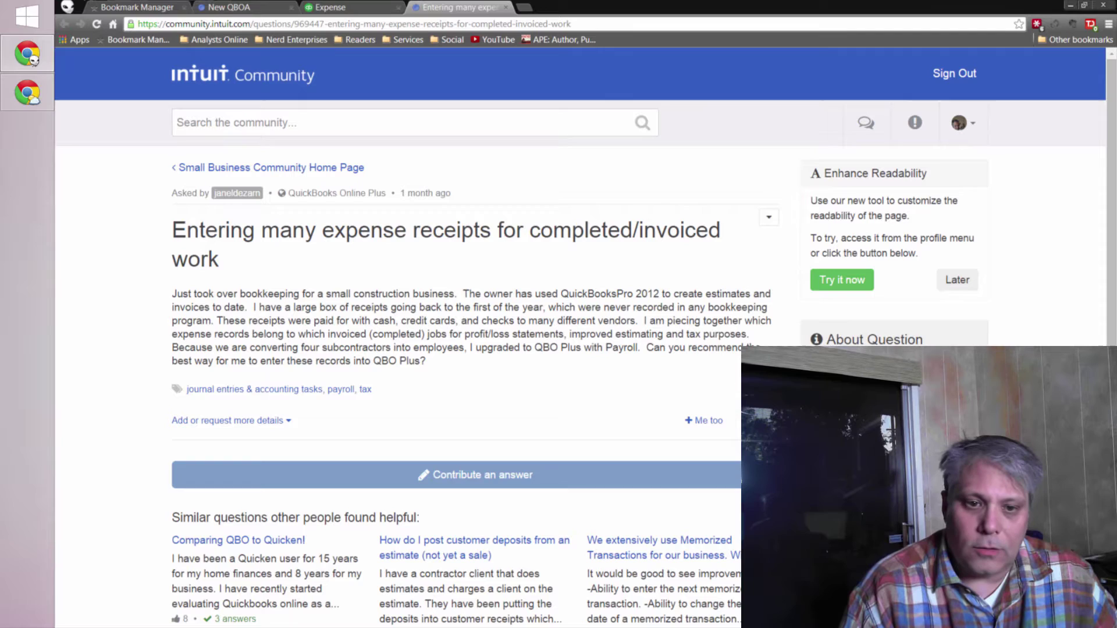
- Highlight the payment methods 'credit' and 'cash' in the community question text
drag(401, 320, 421, 320)
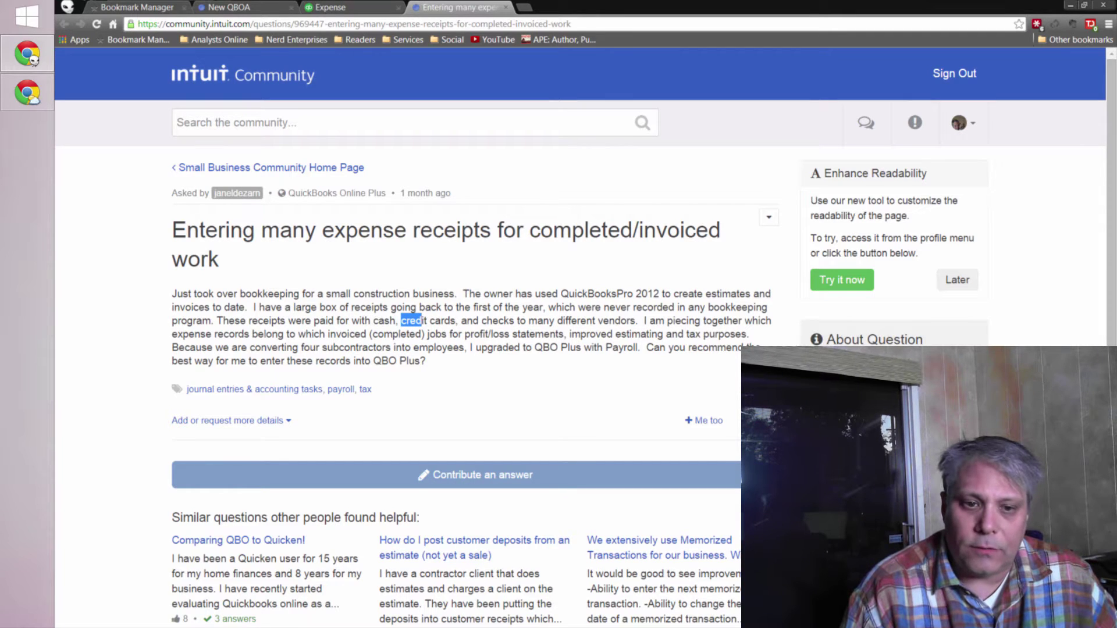
double_click(387, 321)
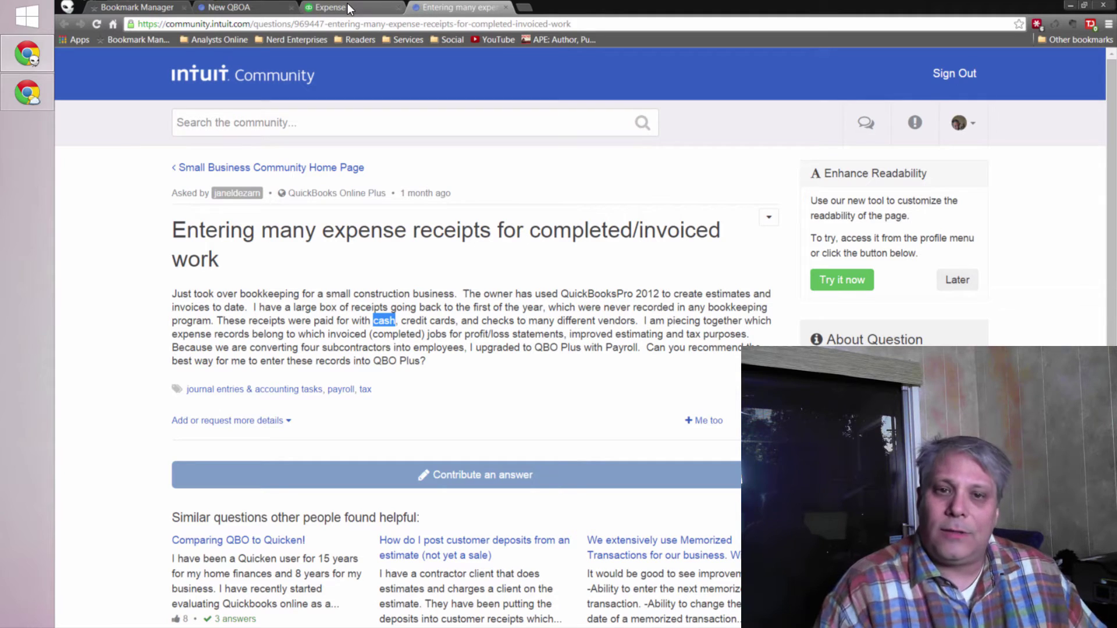
- Close the earlier expense and open a fresh blank Expense from iBank dated 09/20/2014
click(348, 6)
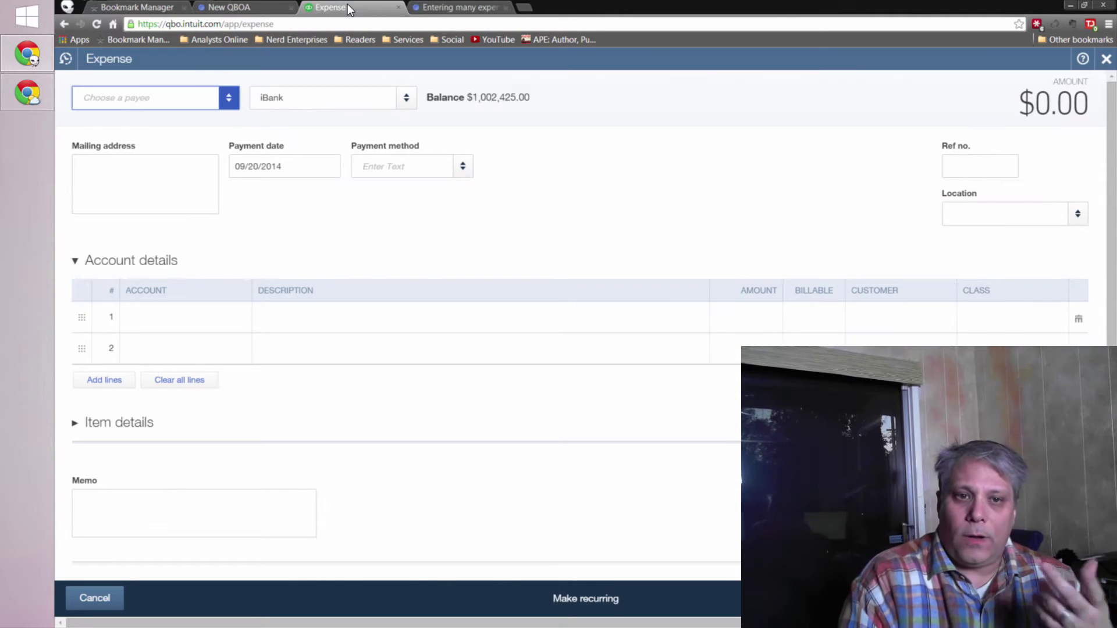
click(1106, 60)
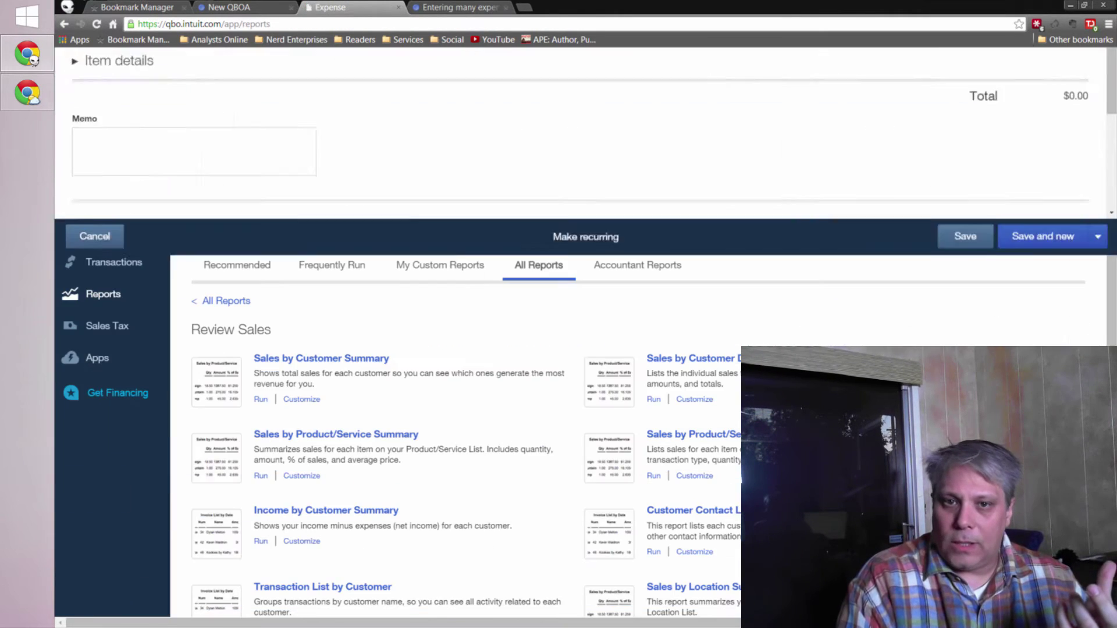
click(641, 60)
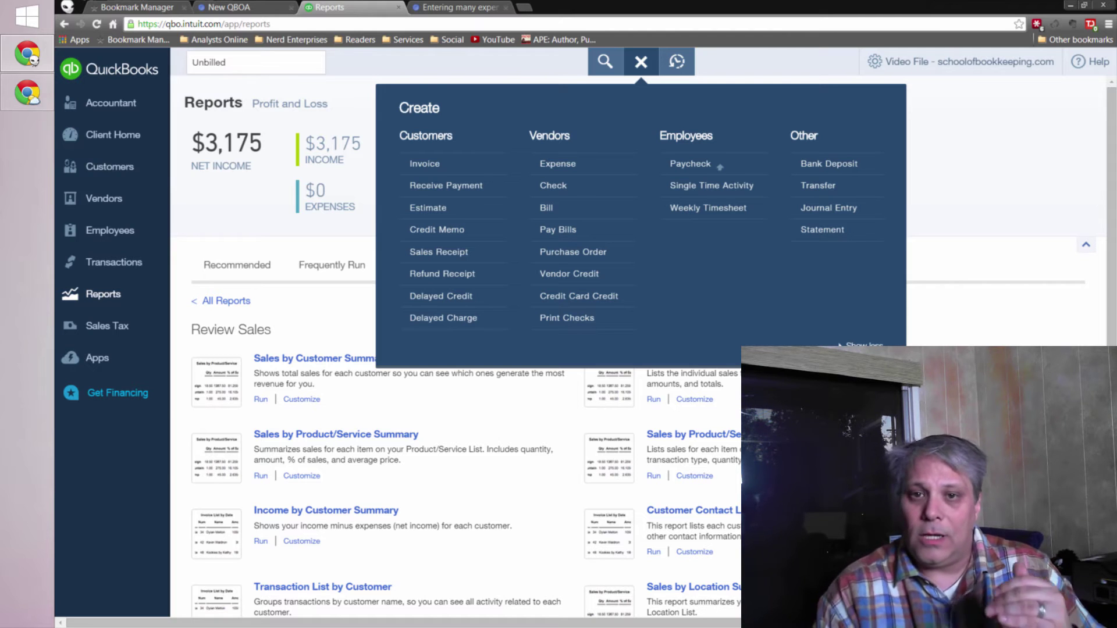
click(570, 171)
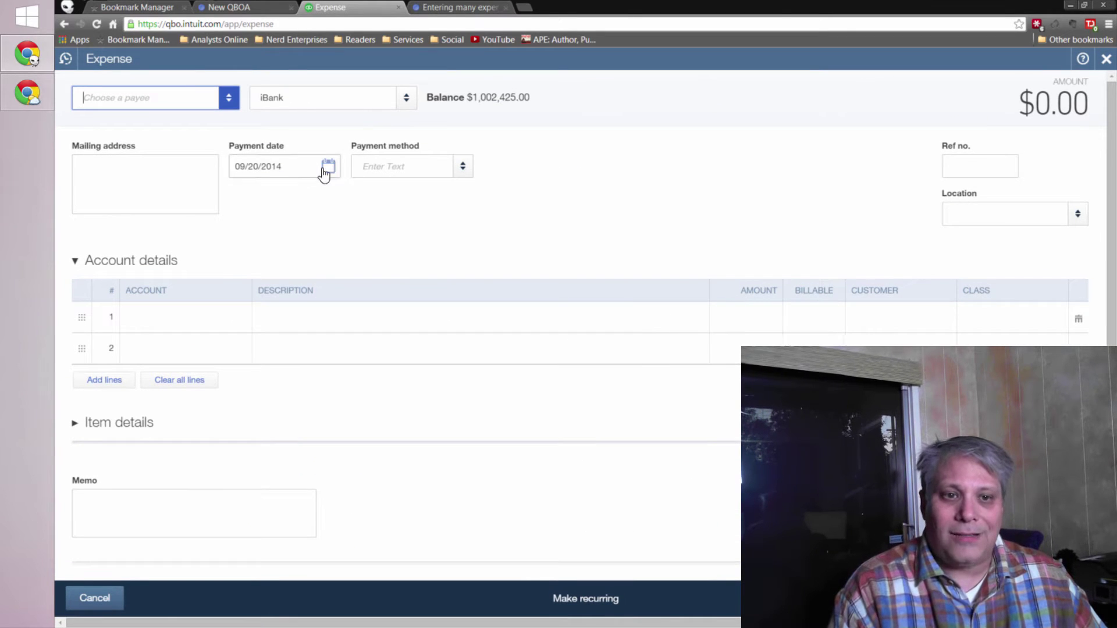
click(309, 166)
text(1/)
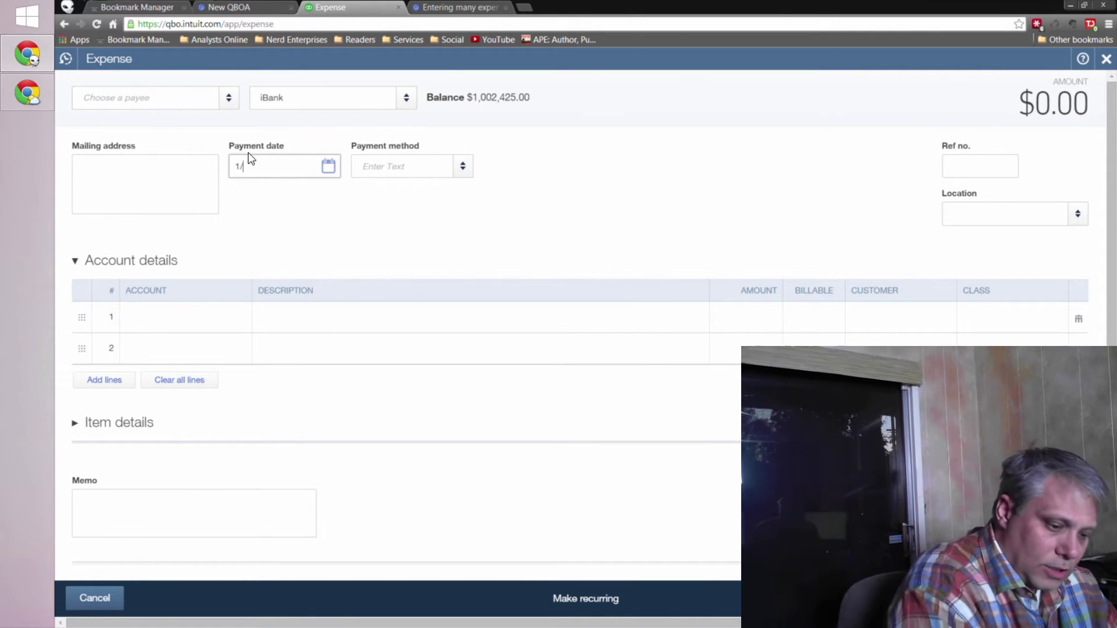
text(31/2014)
key(Tab)
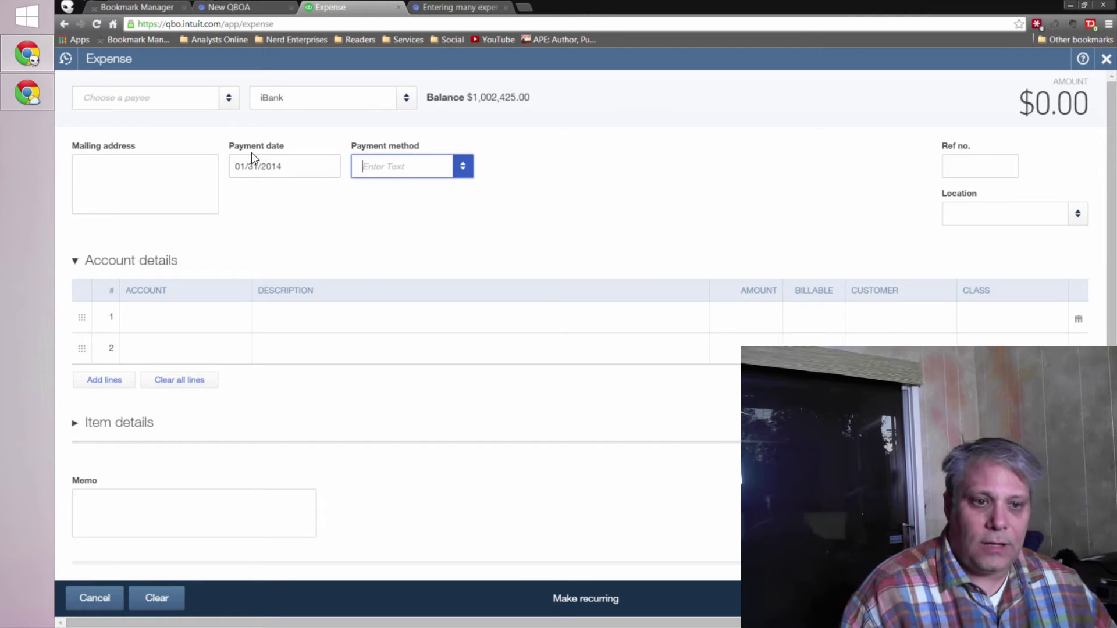
click(148, 104)
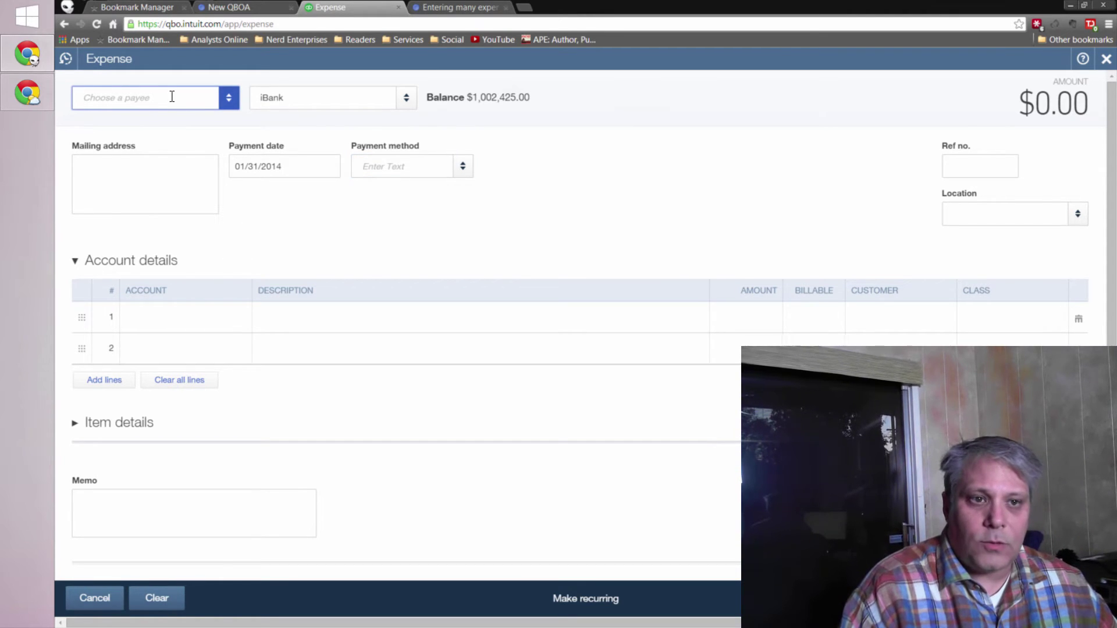
click(227, 100)
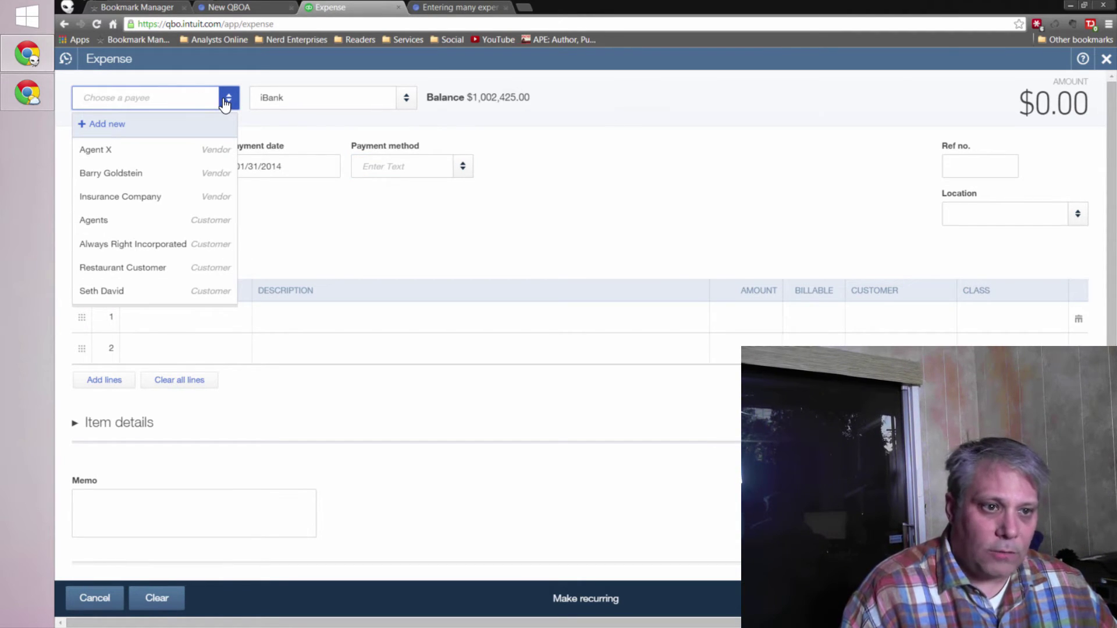
click(131, 197)
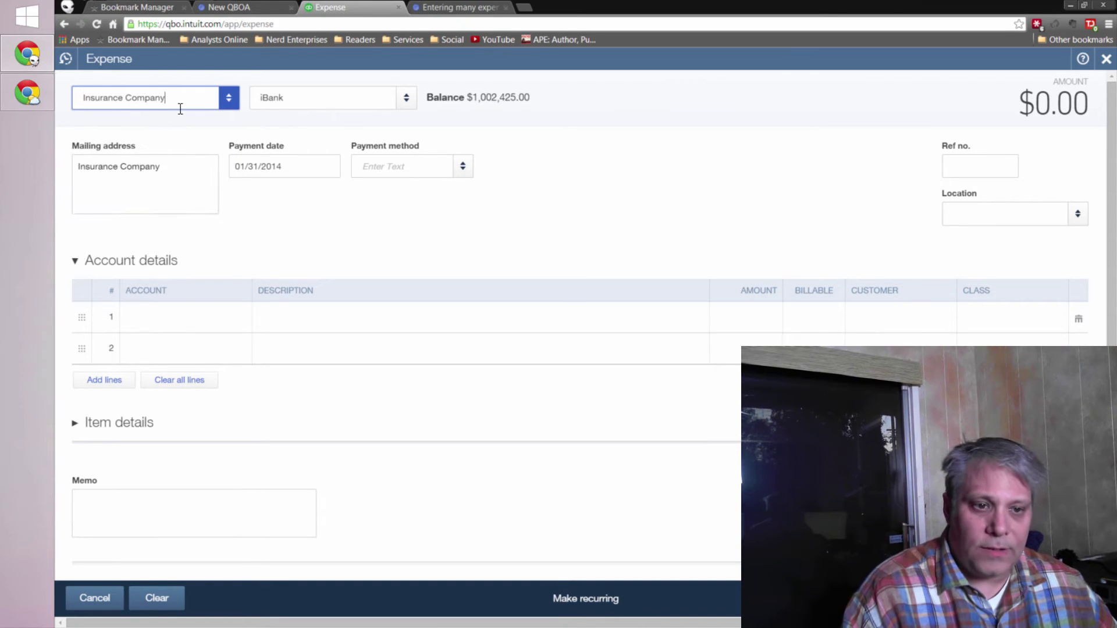
click(445, 304)
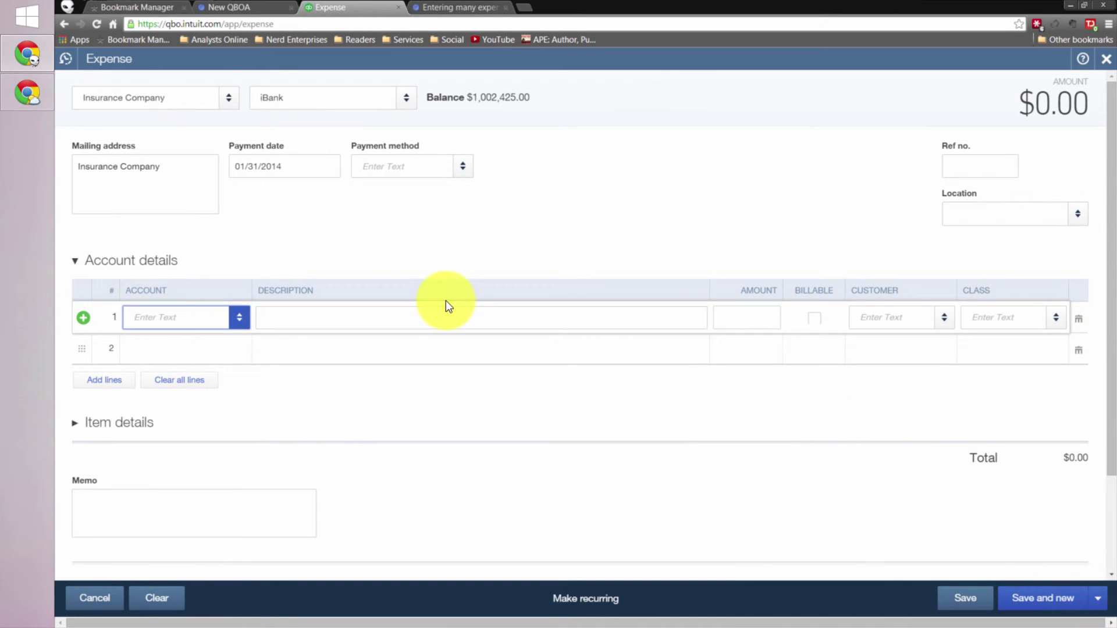
text(insu)
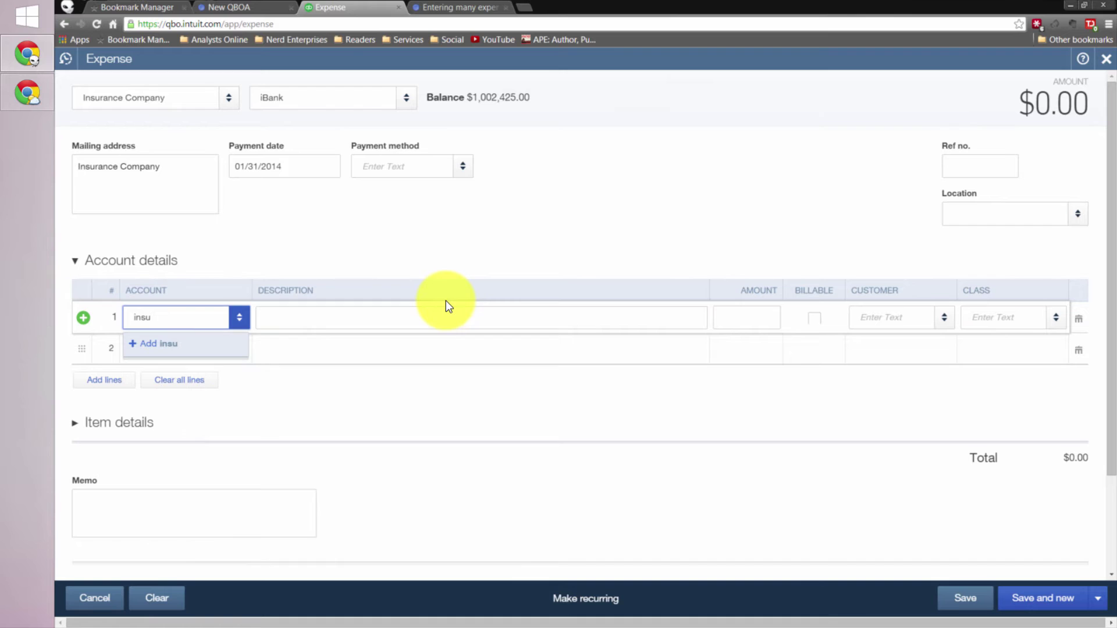
key(BackSpace)
text(surac)
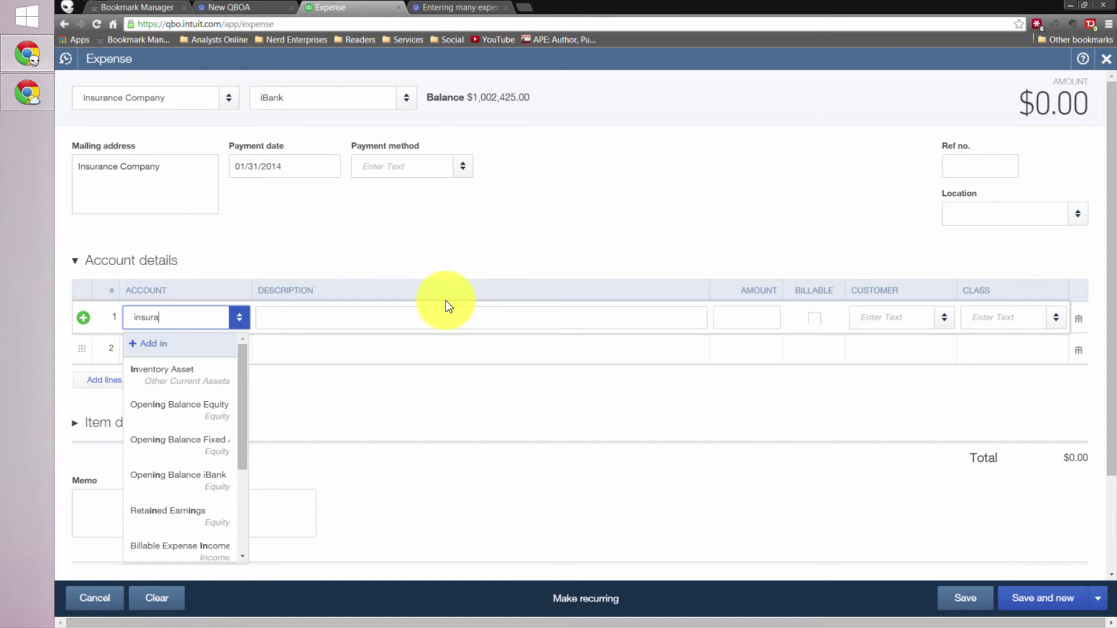
key(BackSpace)
key(BackSpace)
key(BackSpace)
key(BackSpace)
key(BackSpace)
key(BackSpace)
key(BackSpace)
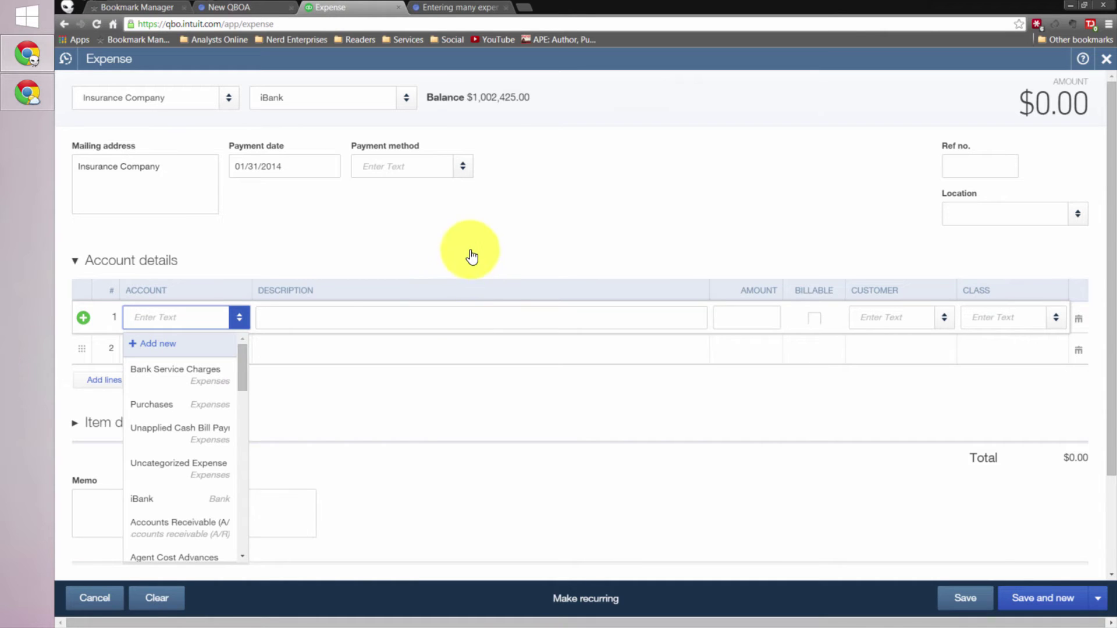
click(313, 309)
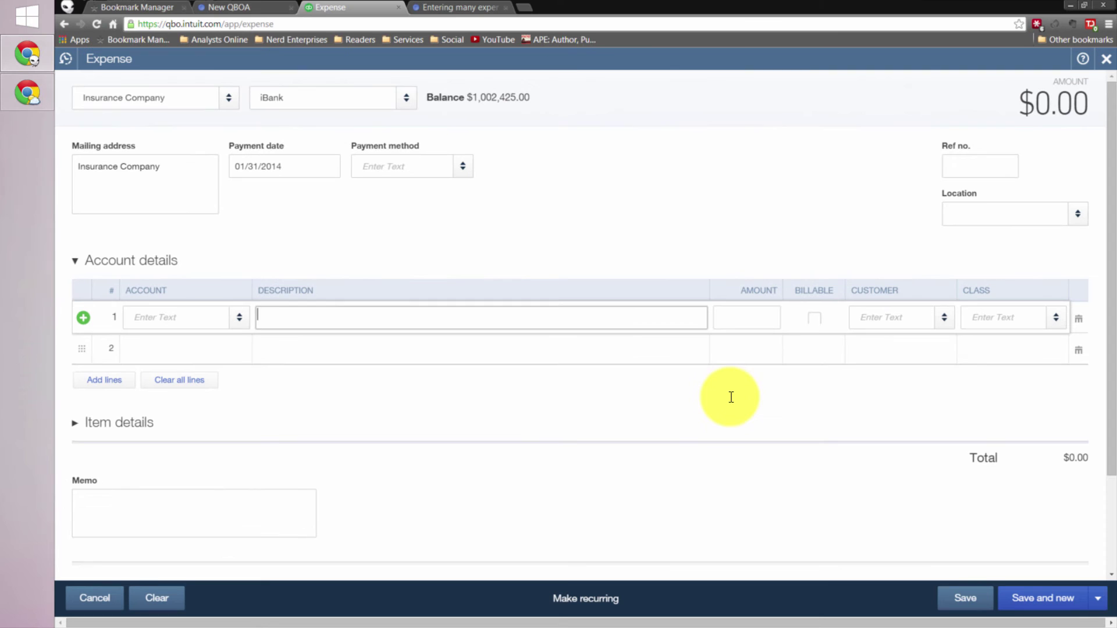
- Review the Payment method and iBank account choices unchanged, then go back to the receipts question
click(457, 172)
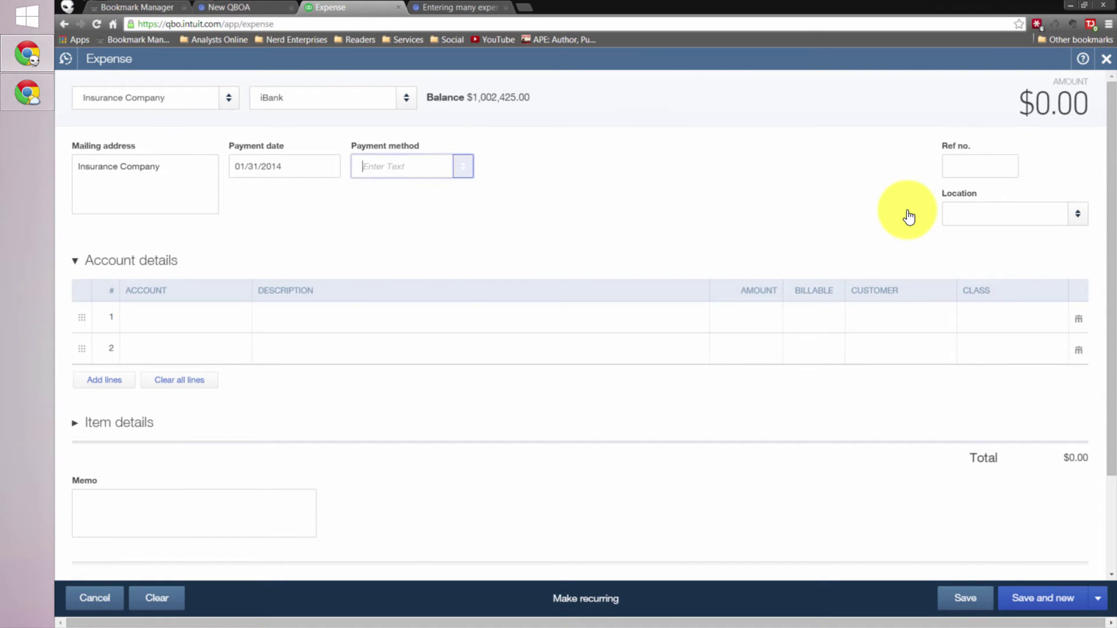
click(461, 169)
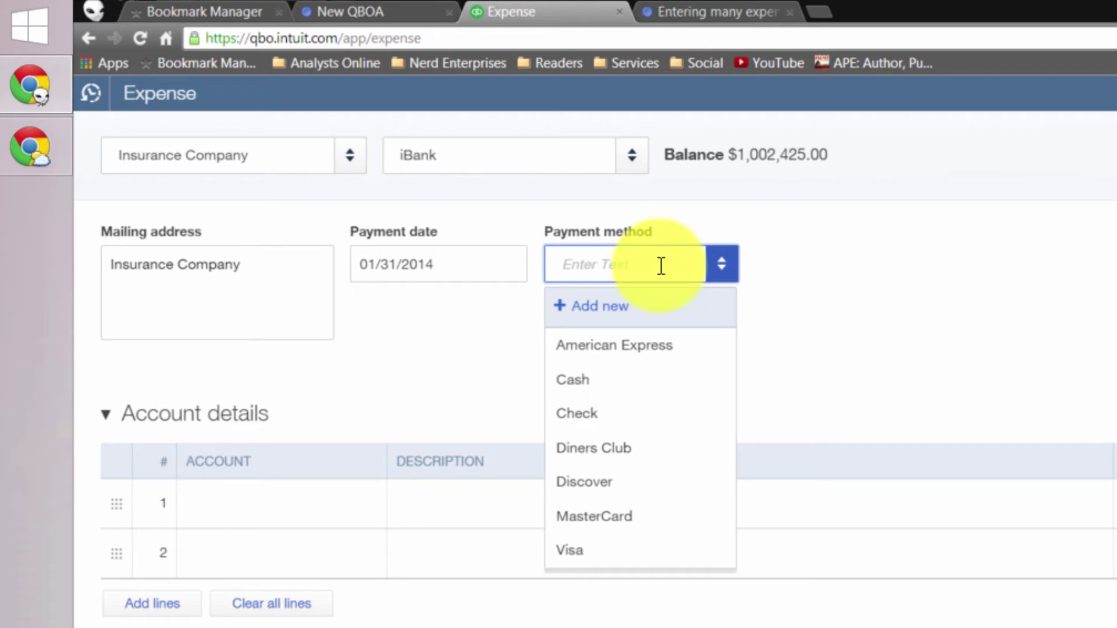
click(661, 266)
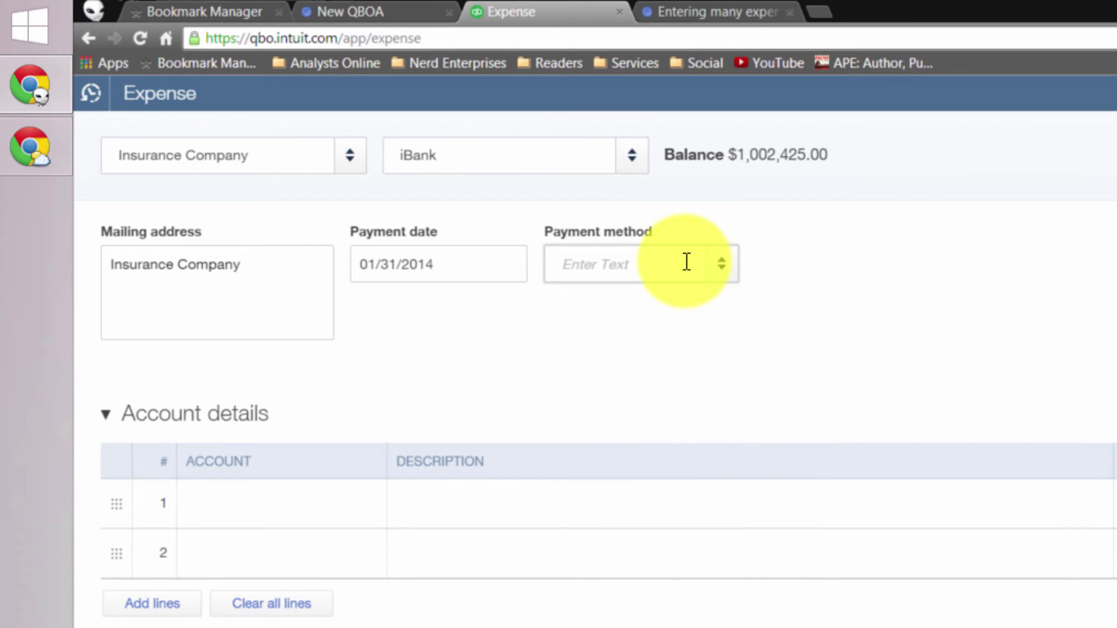
click(633, 156)
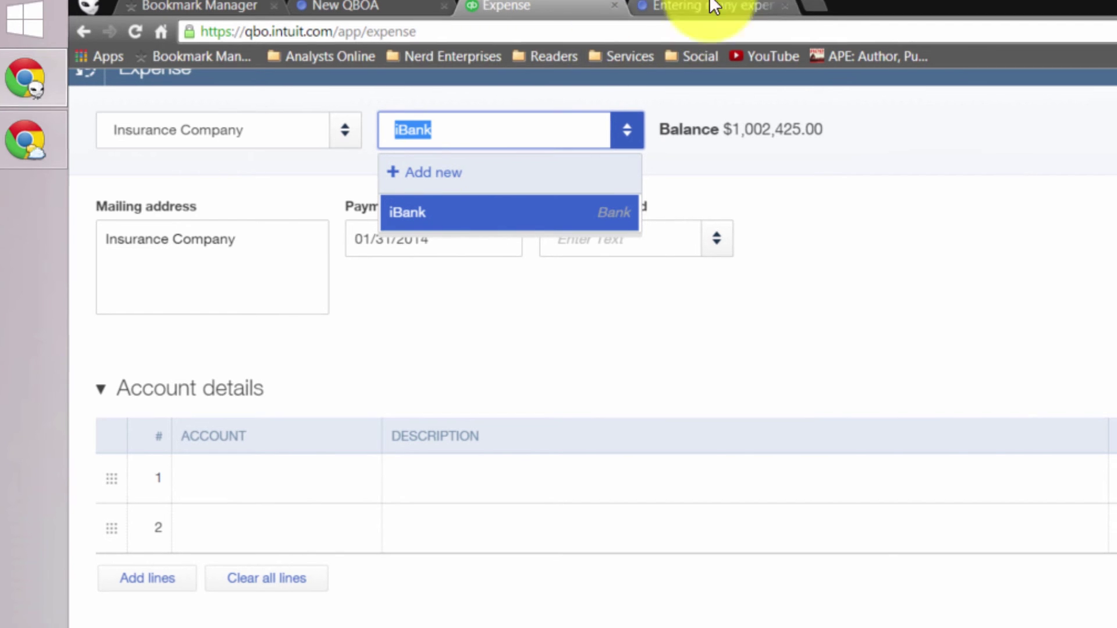
click(715, 7)
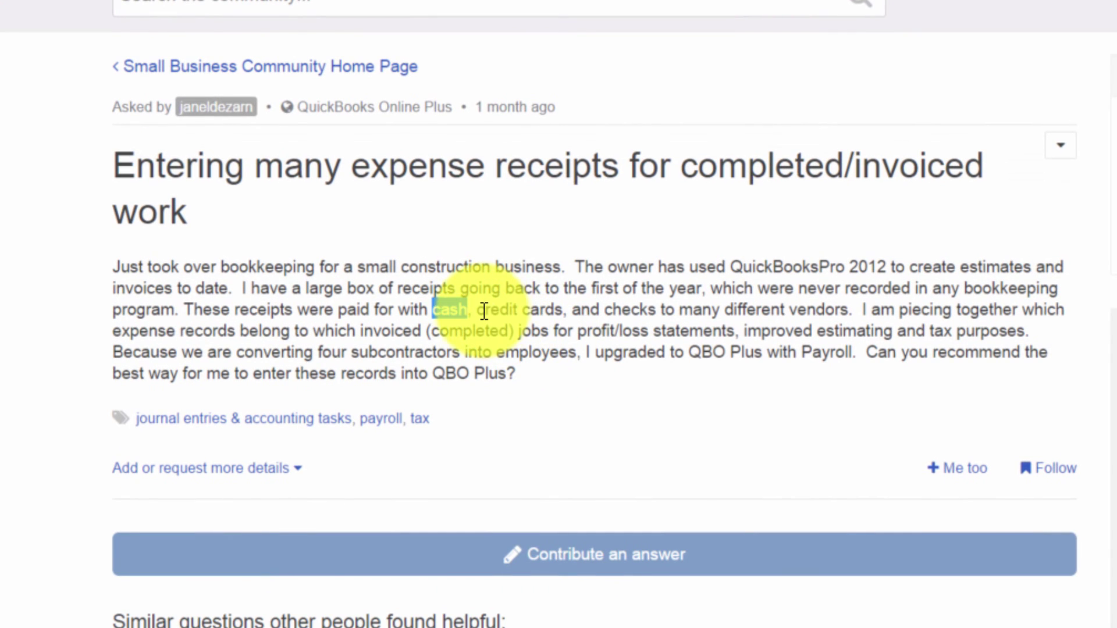
drag(484, 311, 563, 311)
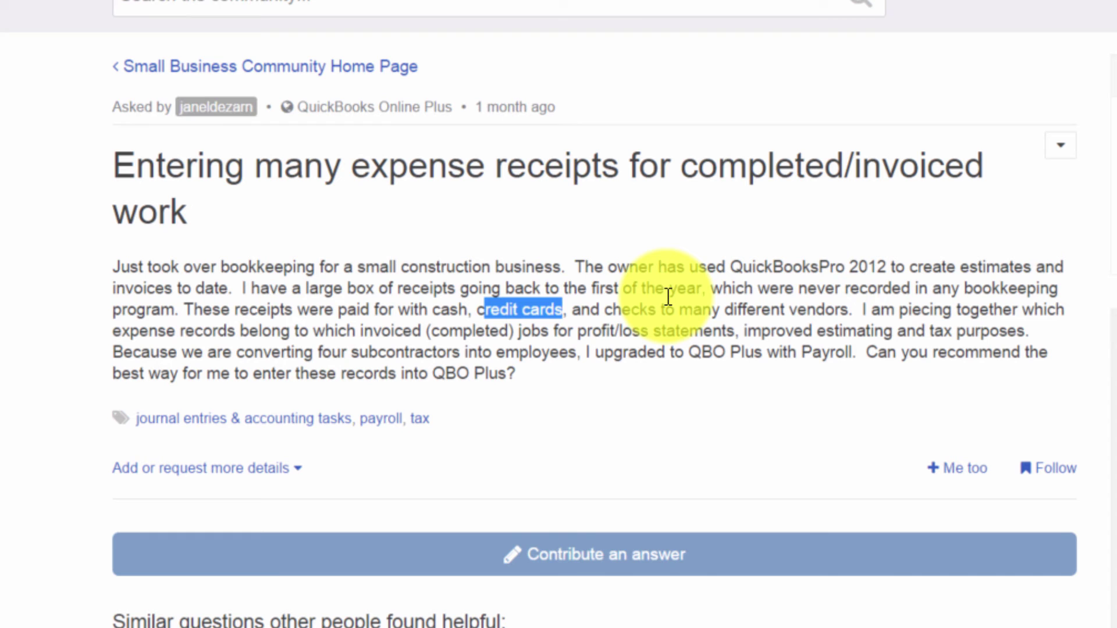
click(605, 309)
drag(605, 309, 665, 310)
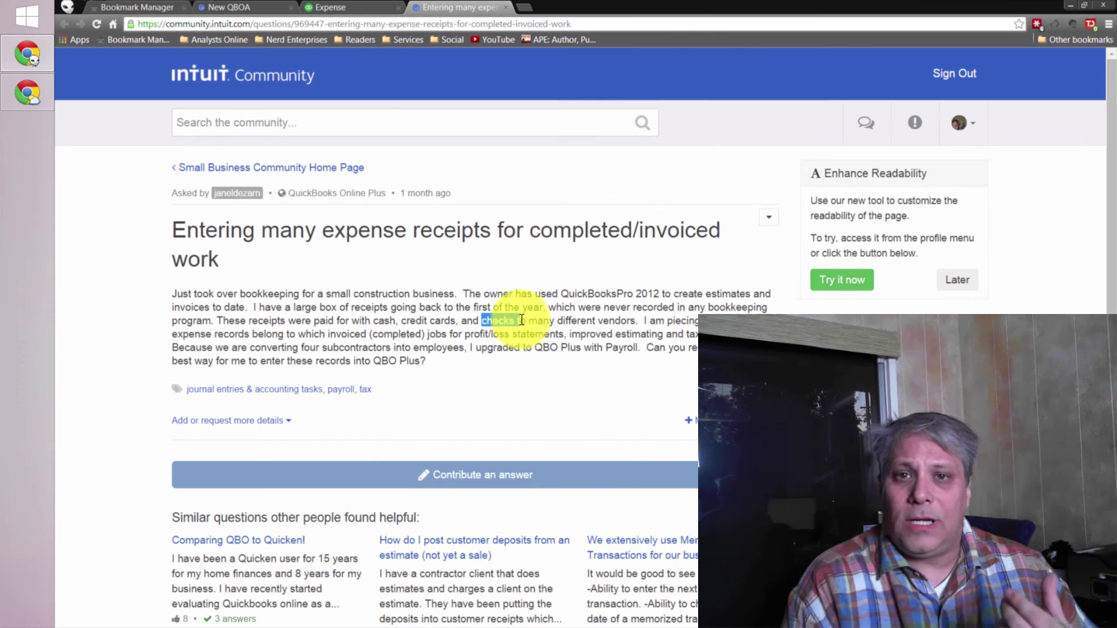
click(330, 7)
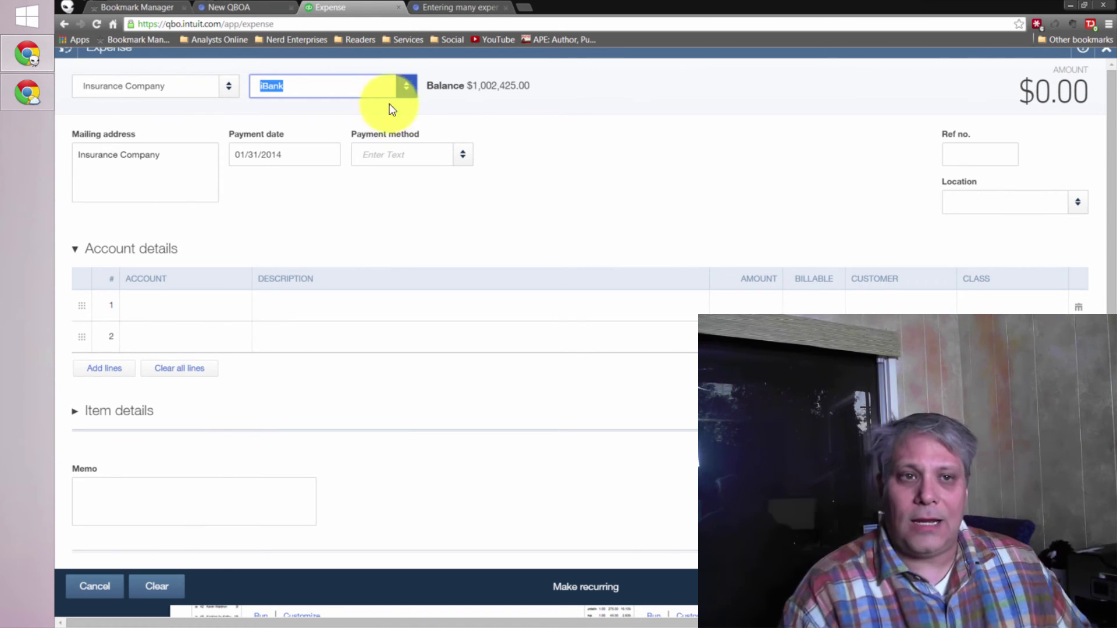
click(442, 5)
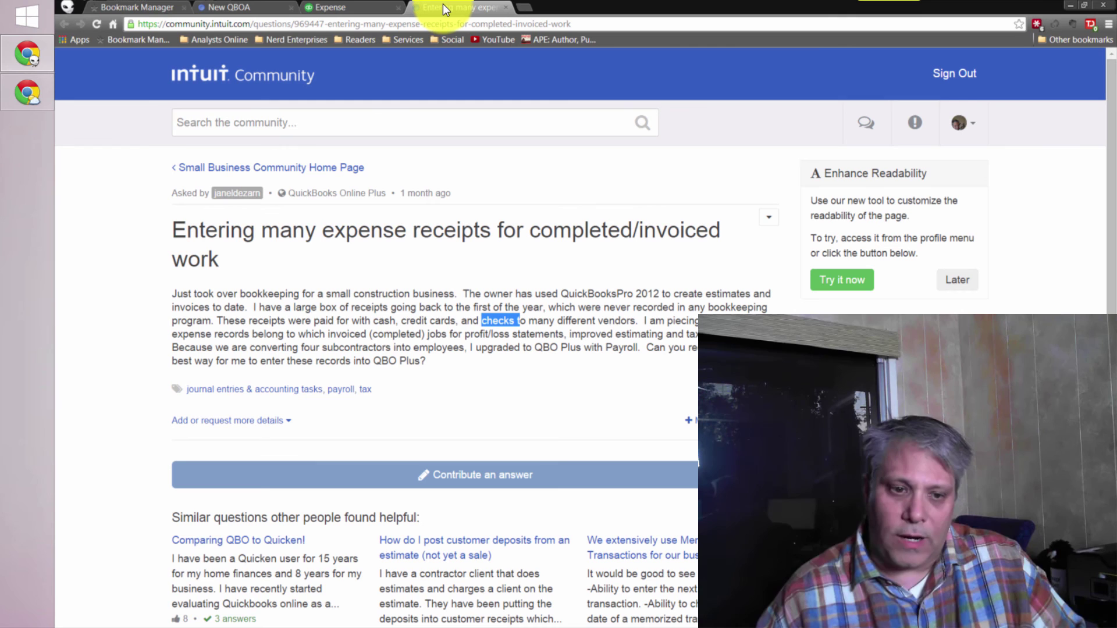
click(438, 361)
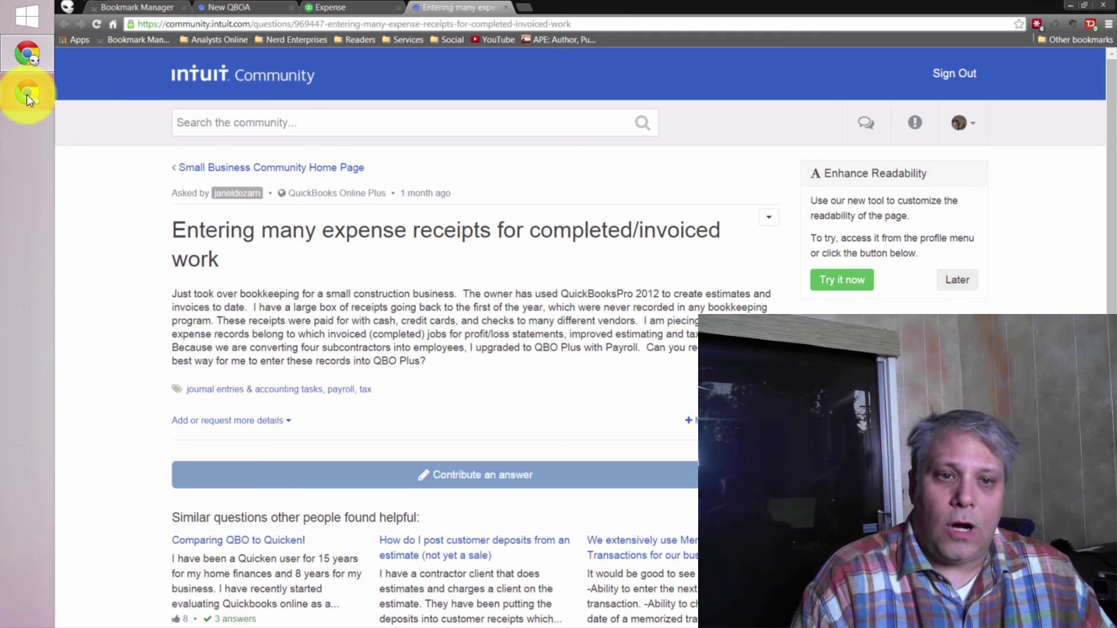
- Bring the schoolofbookkeeping.com forums window forward and maximize it on the Answers page
mouse_move(27, 95)
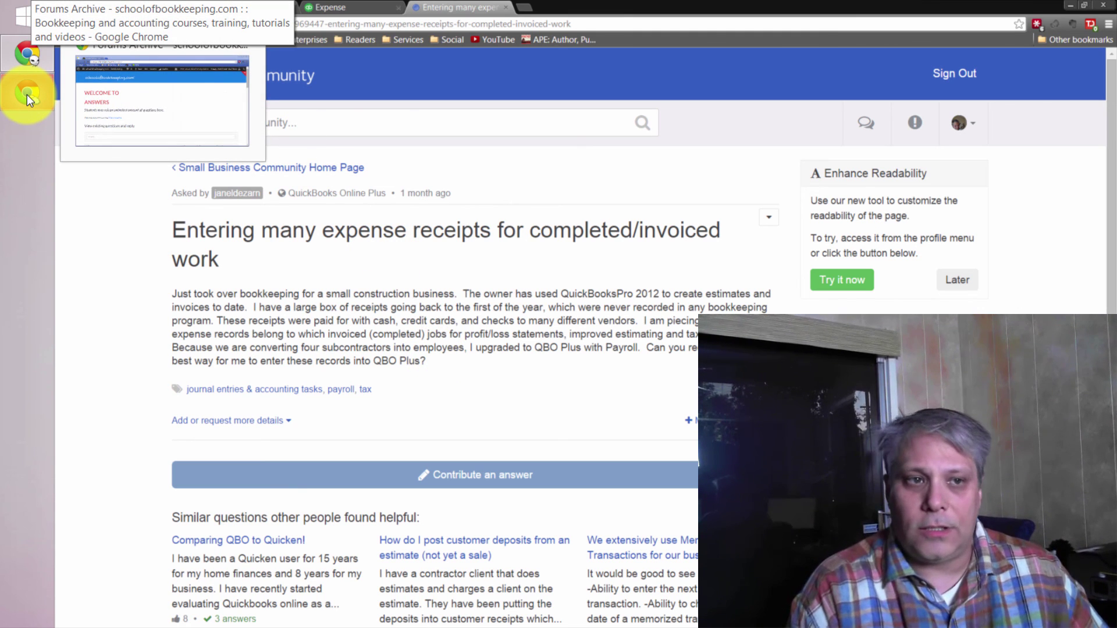
click(27, 94)
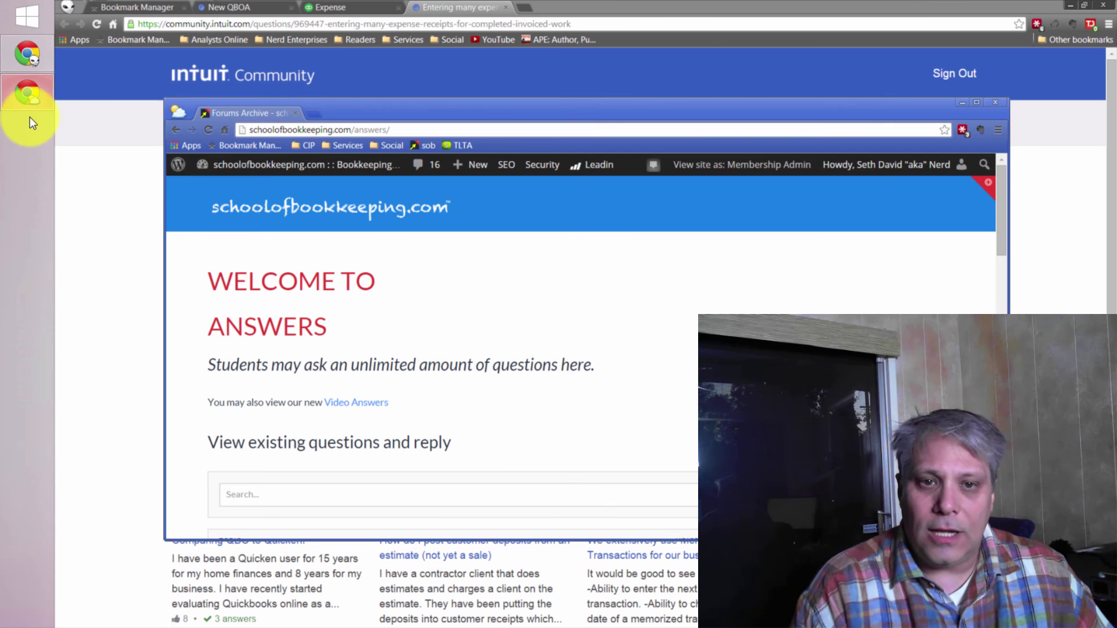
double_click(538, 106)
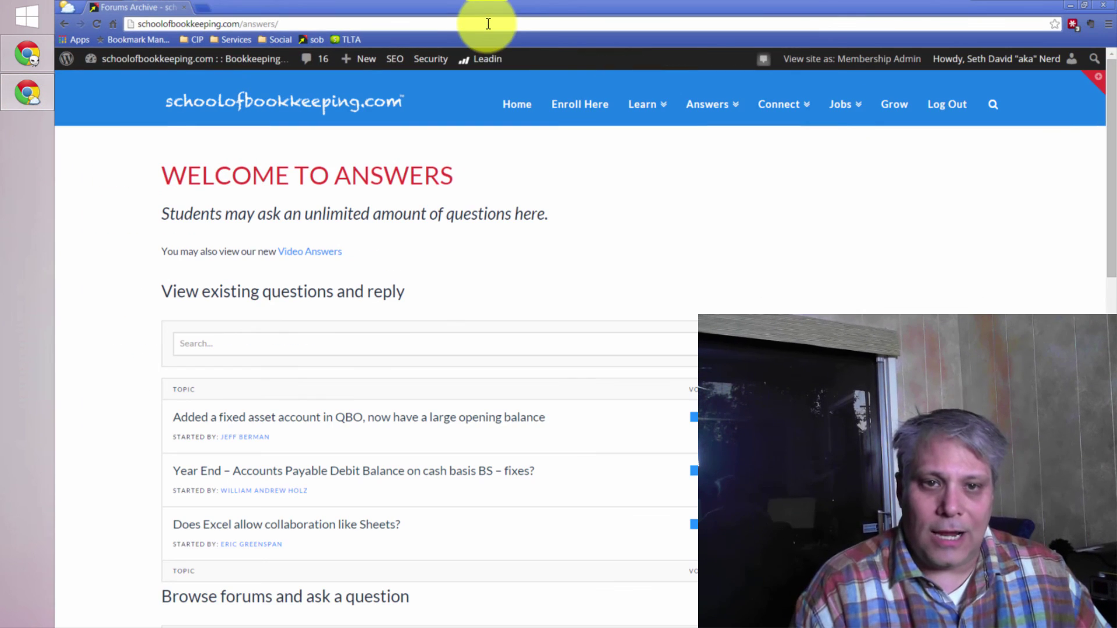
mouse_move(732, 108)
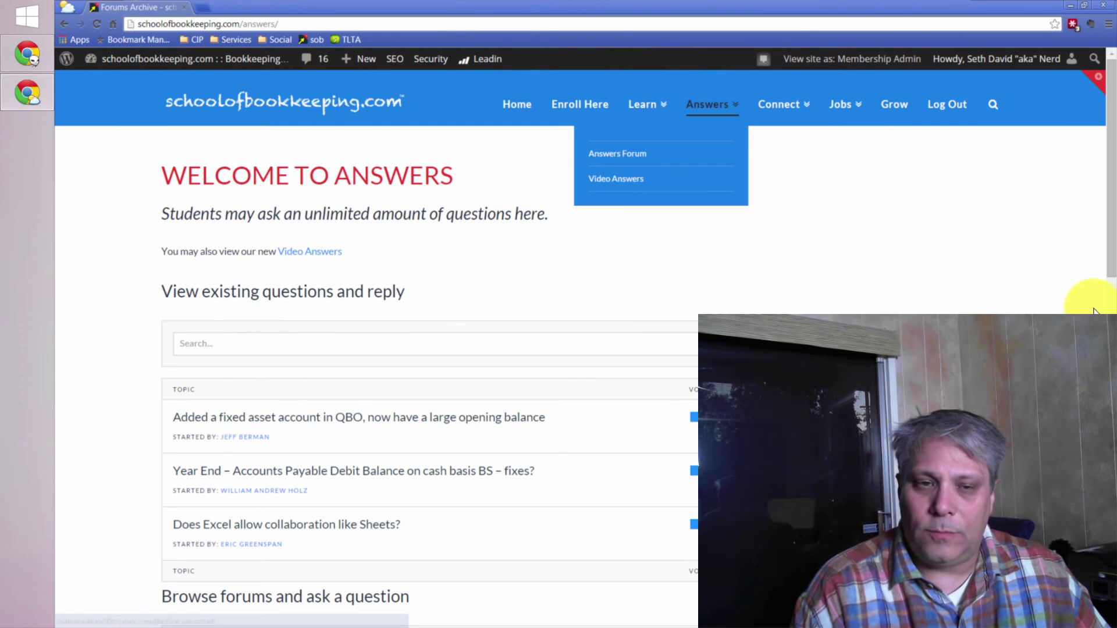